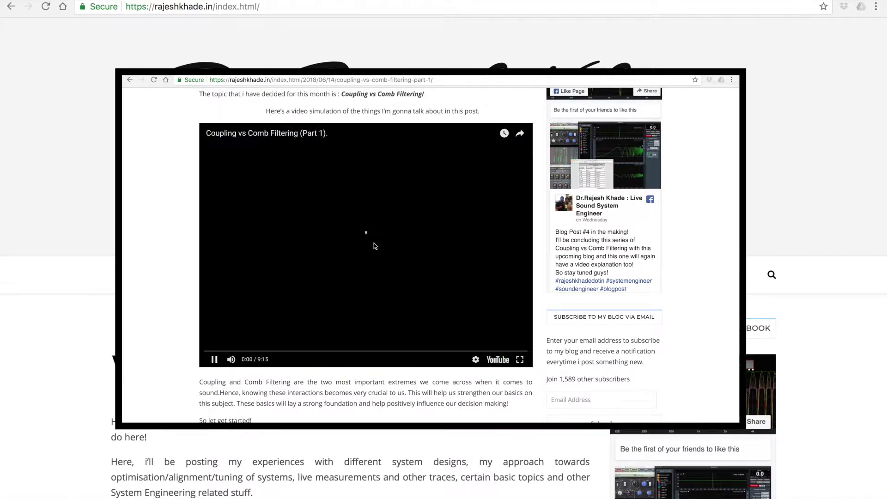
- Switch from the Chrome blog post to the Smaart desktop space with Ctrl+Right
key(ctrl+Right)
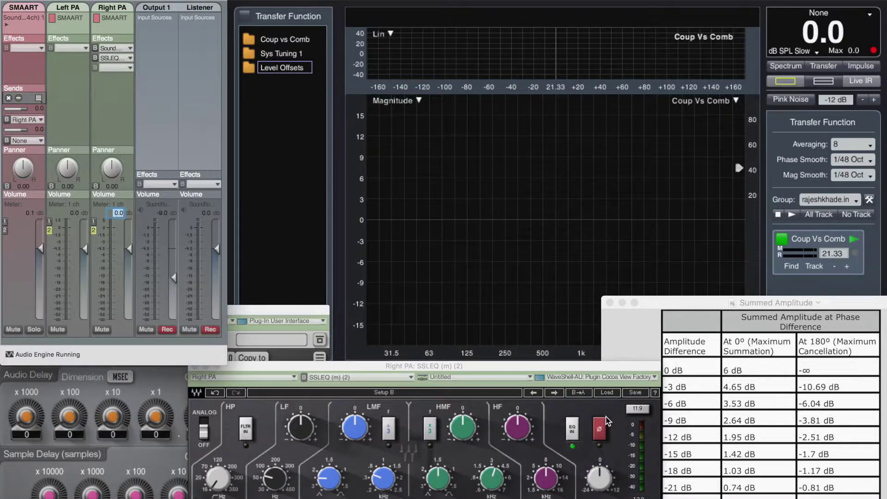
click(628, 235)
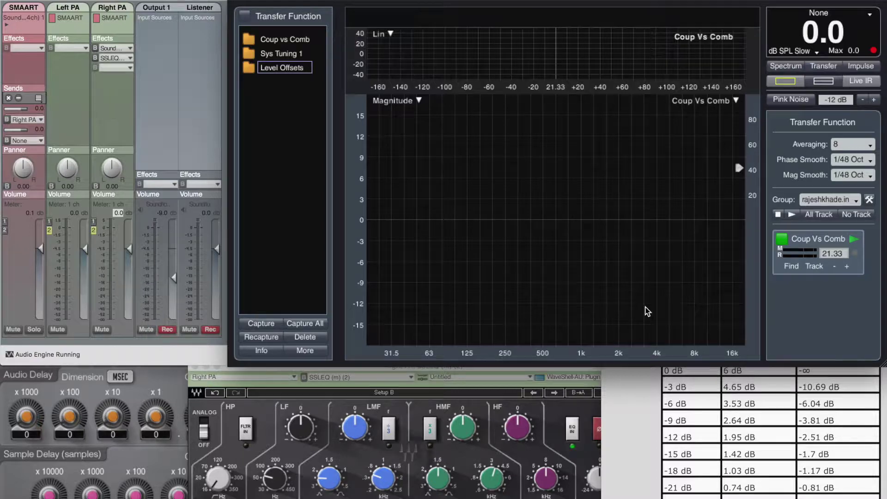
click(658, 421)
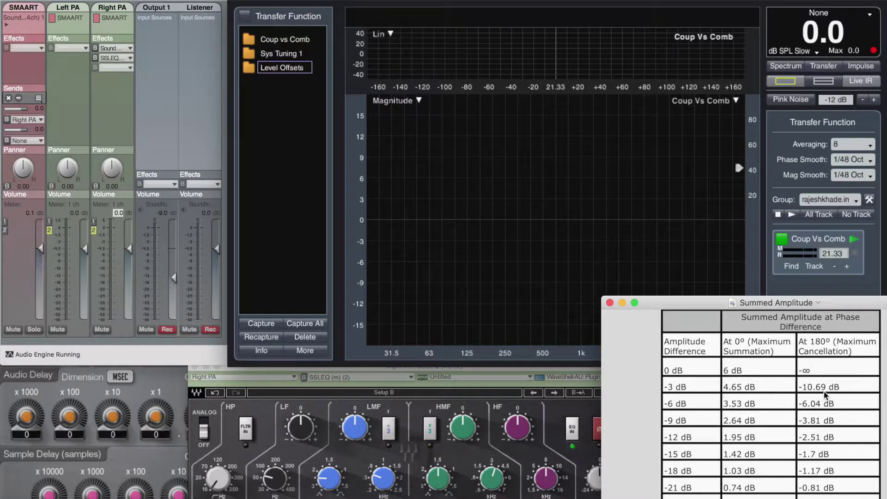
click(556, 270)
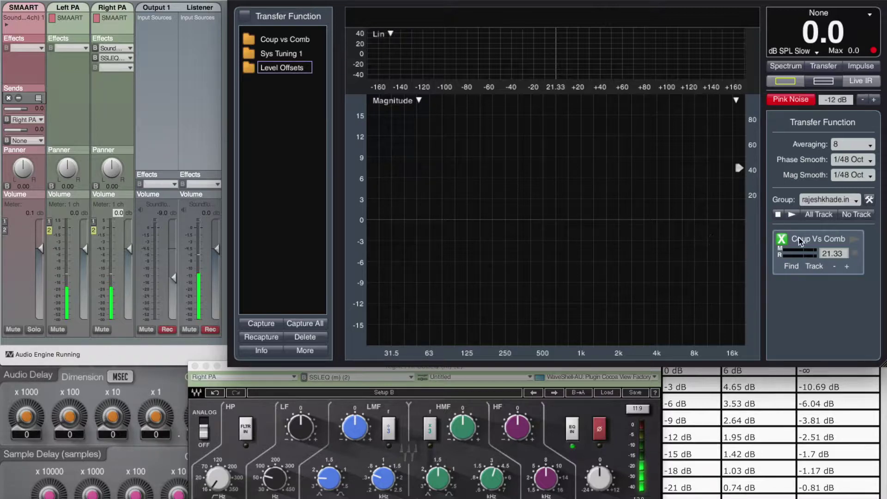
- Start the live Coup Vs Comb measurement, briefly invert the Right PA polarity, then restore it
click(853, 241)
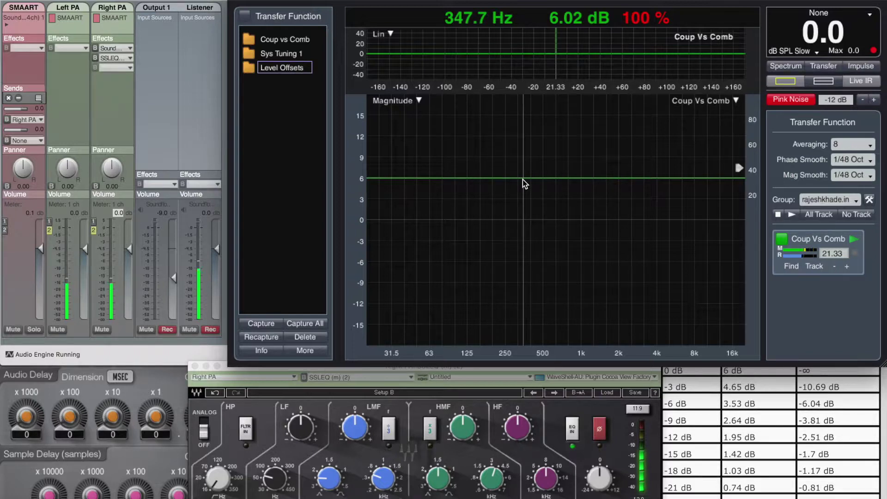
click(601, 423)
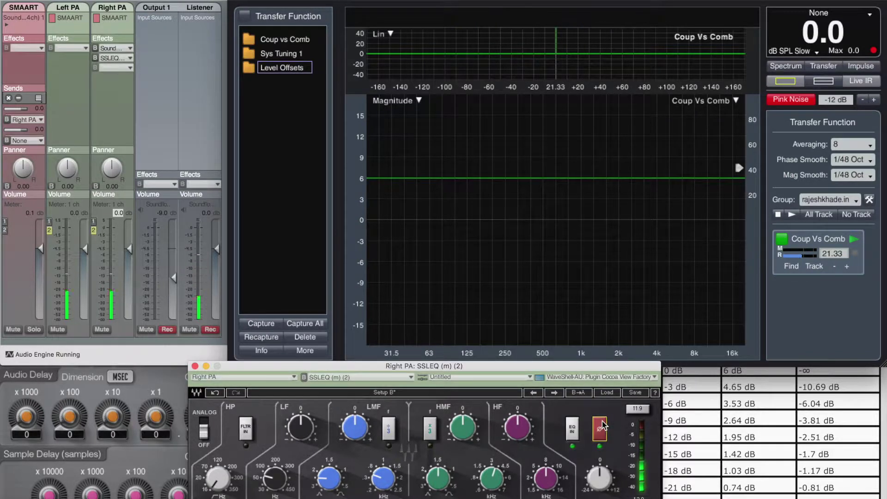
click(853, 241)
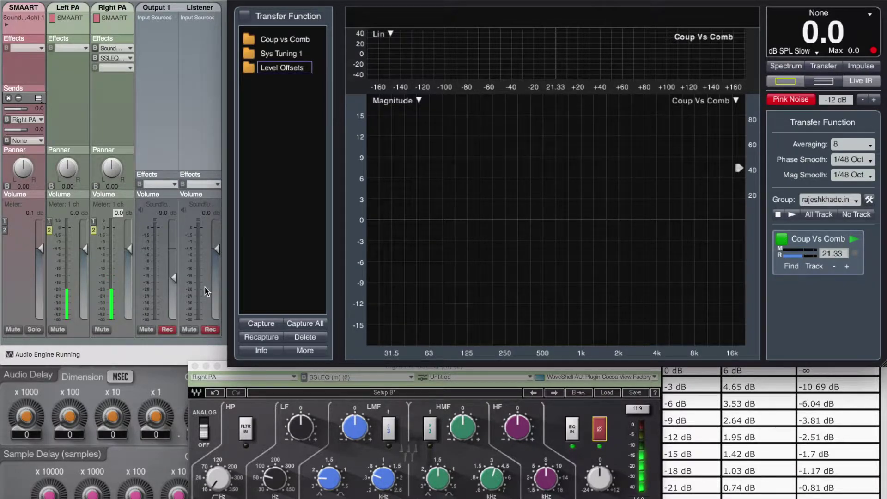
click(601, 430)
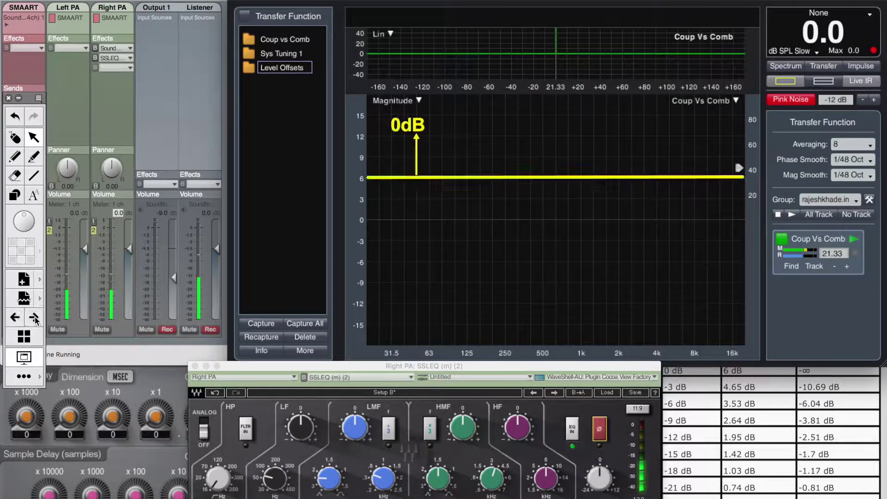
click(33, 317)
click(36, 318)
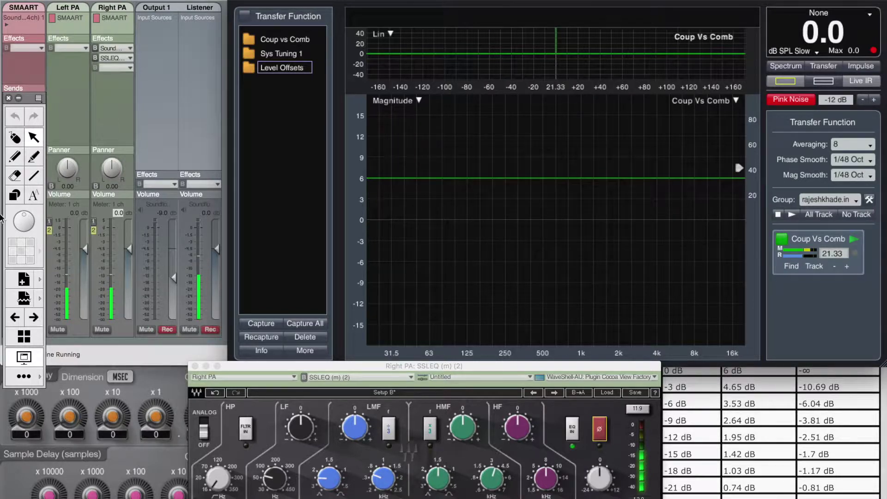
- Set the Right PA level to -3 dB and invert its polarity, dropping the trace to -10.69 dB
click(19, 98)
click(119, 213)
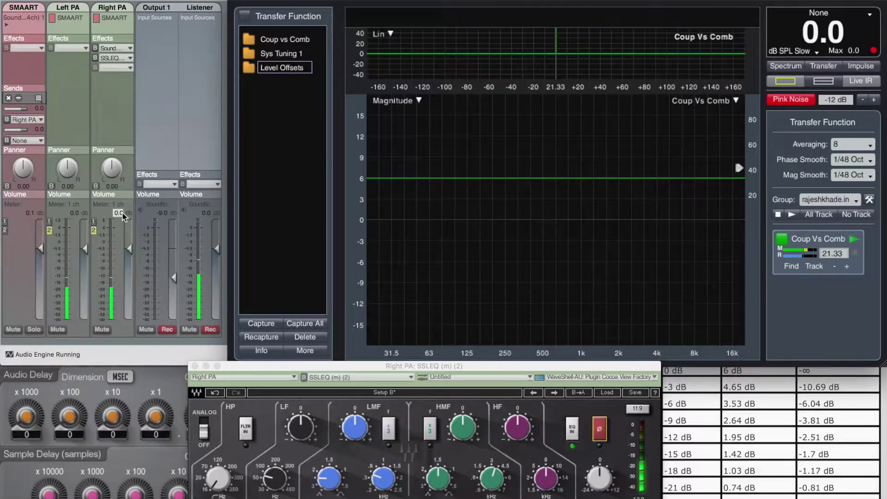
text(-3)
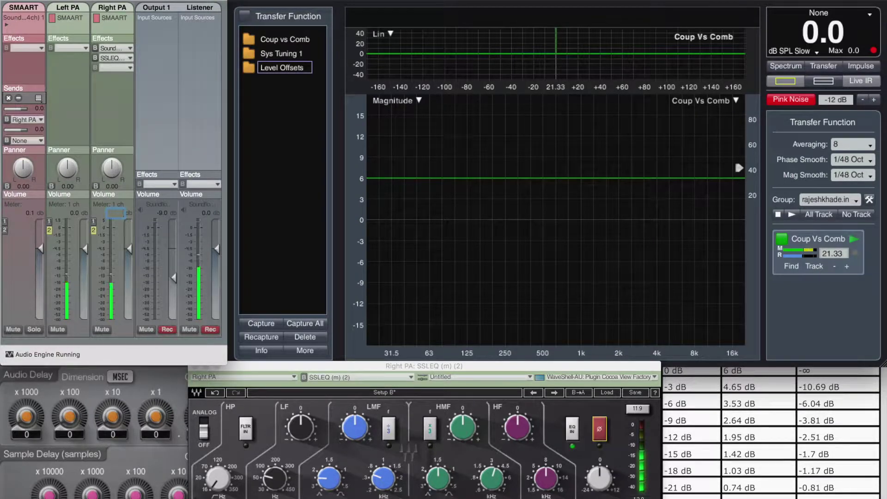
key(Return)
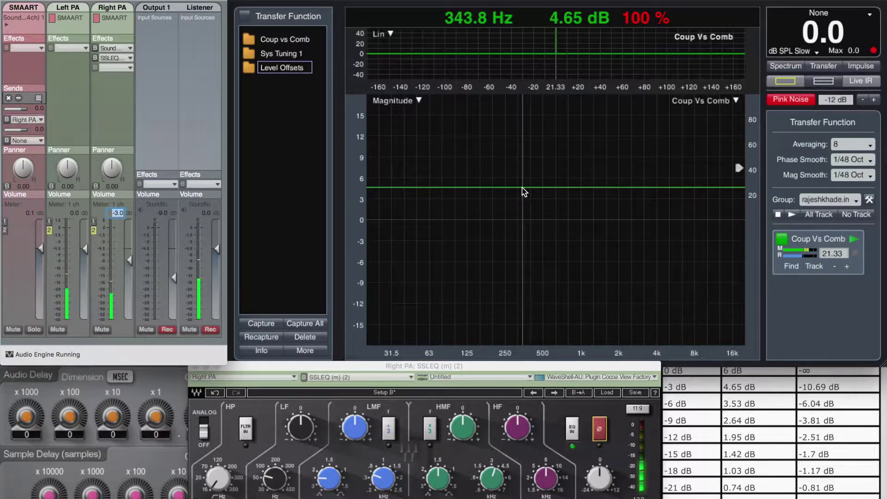
click(601, 433)
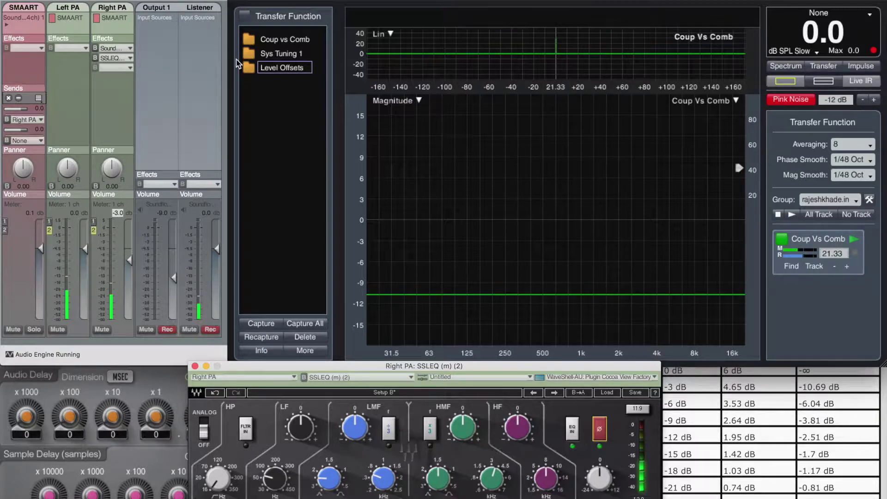
- Show the saved -3dB 0° and -3dB 180° Level Offsets captures with the live Coup Vs Comb trace off
click(248, 67)
click(253, 97)
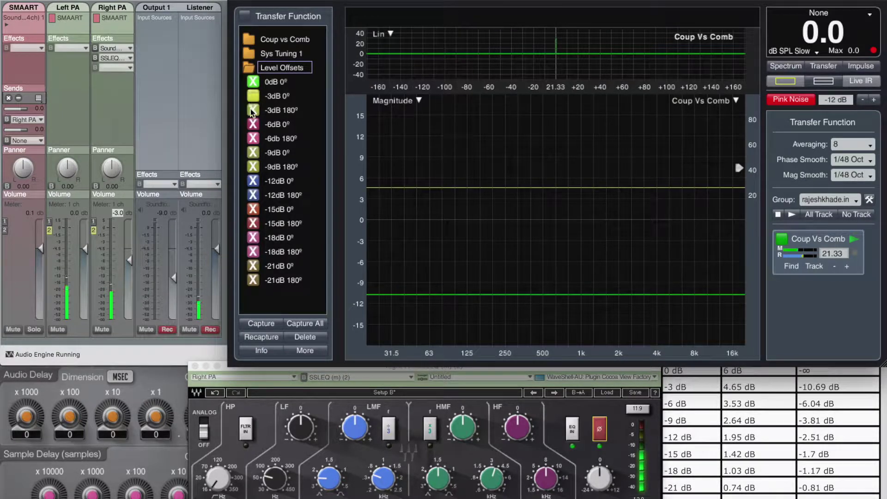
click(251, 110)
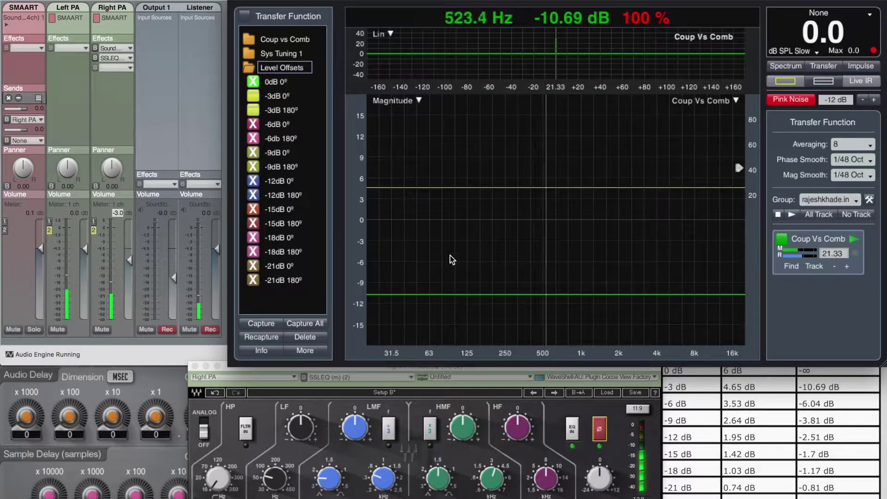
click(781, 238)
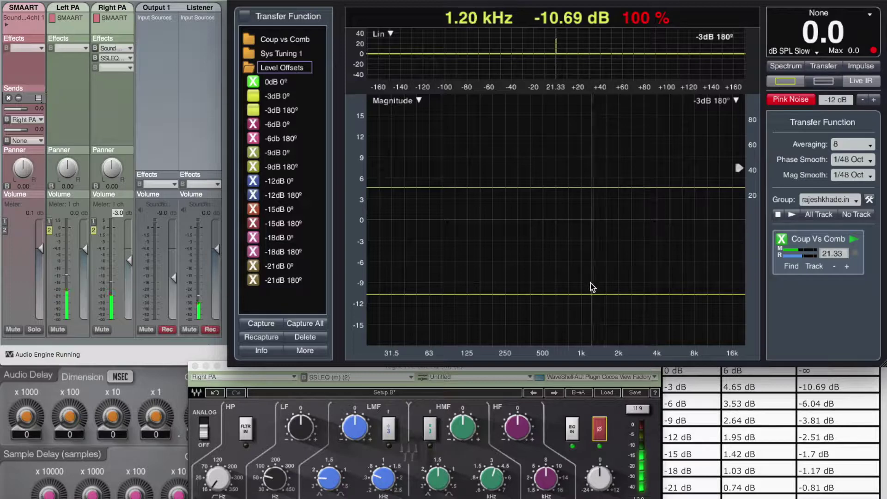
- Box the -3dB summation-to-cancellation range, then hide both captures and clear the annotation
click(279, 96)
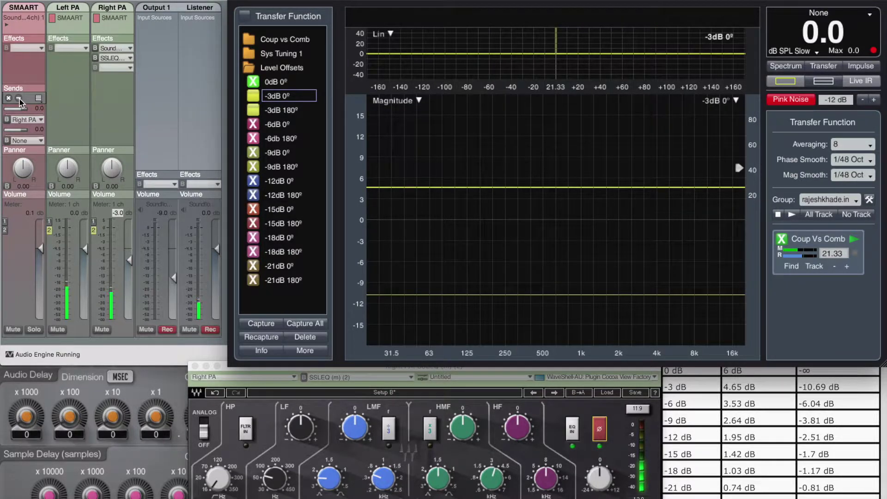
mouse_move(44, 245)
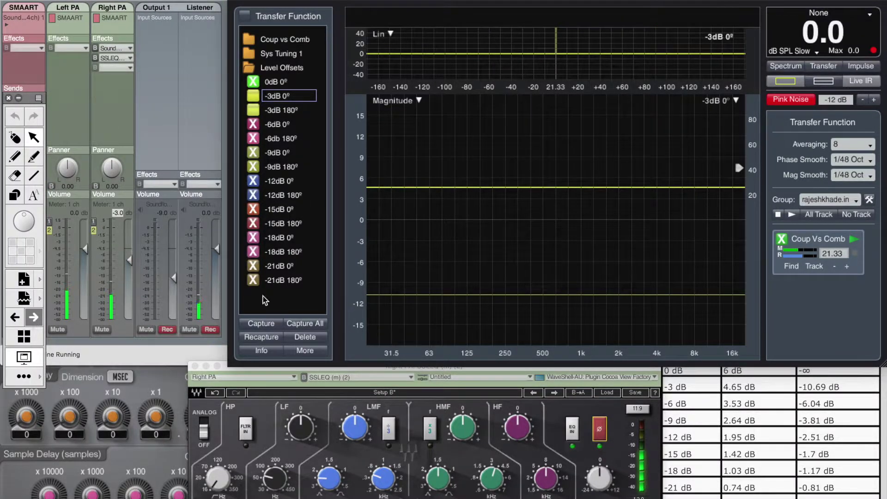
click(34, 318)
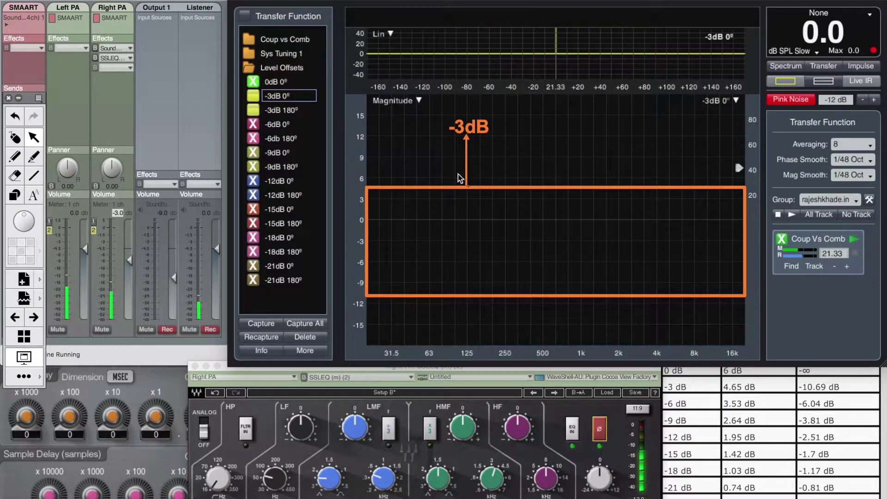
click(252, 97)
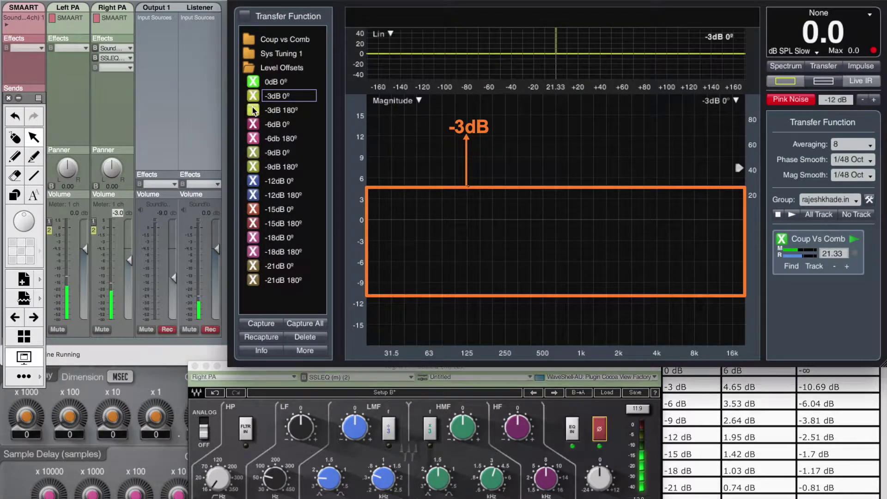
click(33, 320)
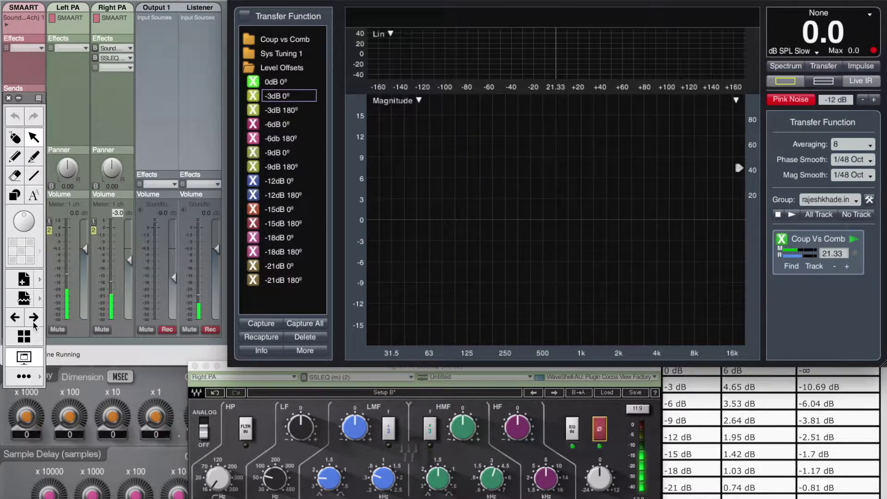
click(119, 213)
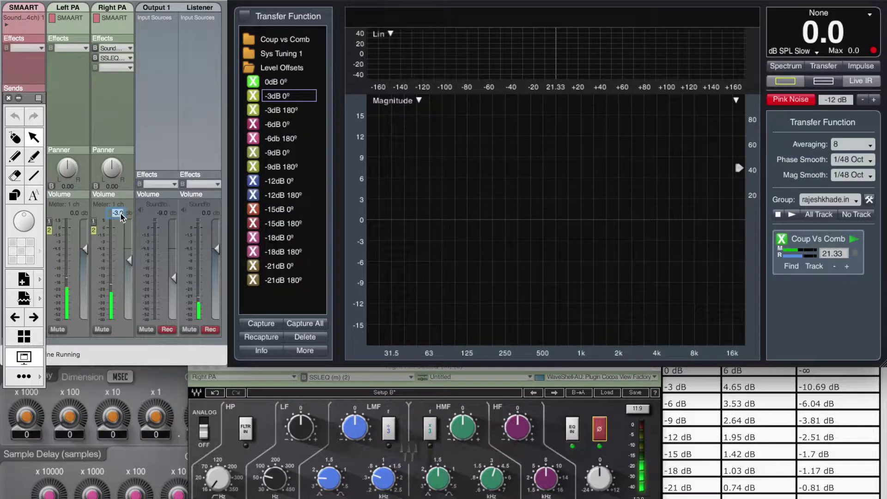
- Set Right PA to -6 dB with inverted polarity and show the saved -6dB 0° and 180° traces
key(BackSpace)
text(-6)
key(Return)
click(782, 239)
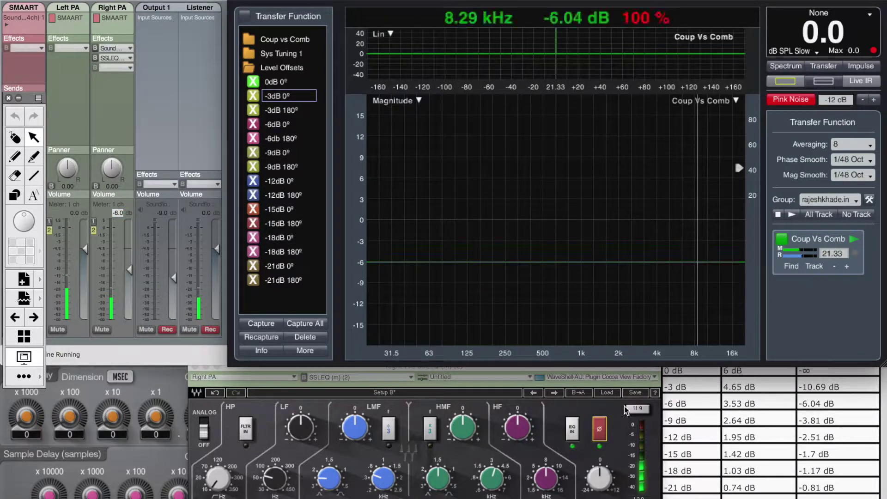
click(599, 434)
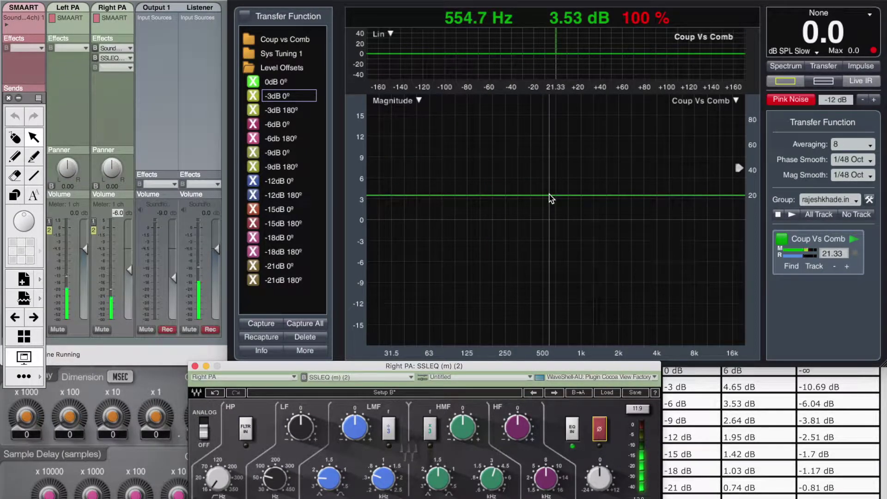
click(600, 427)
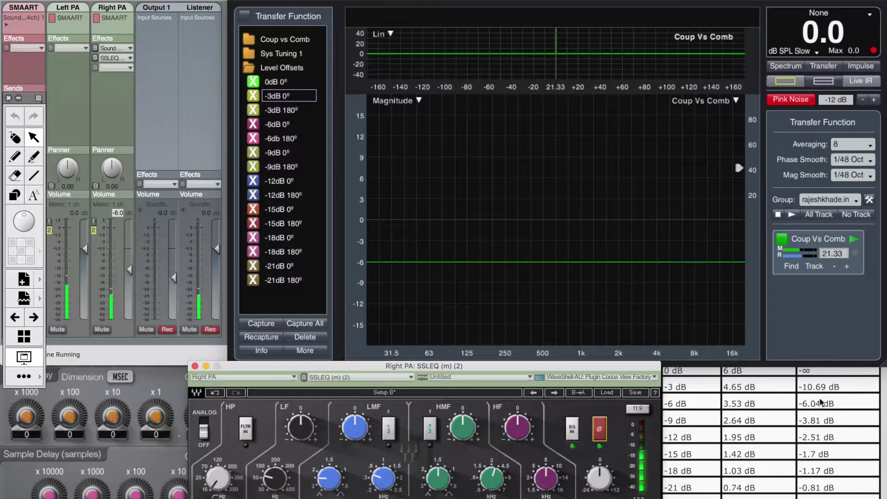
mouse_move(458, 267)
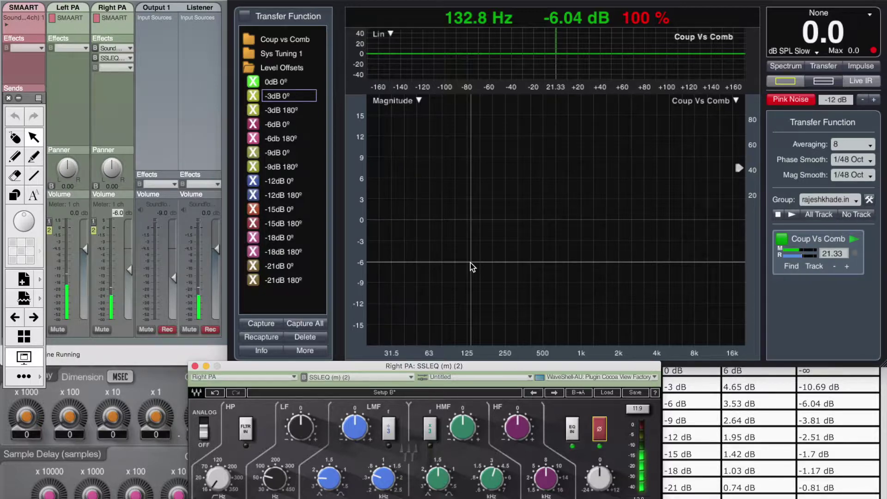
click(252, 125)
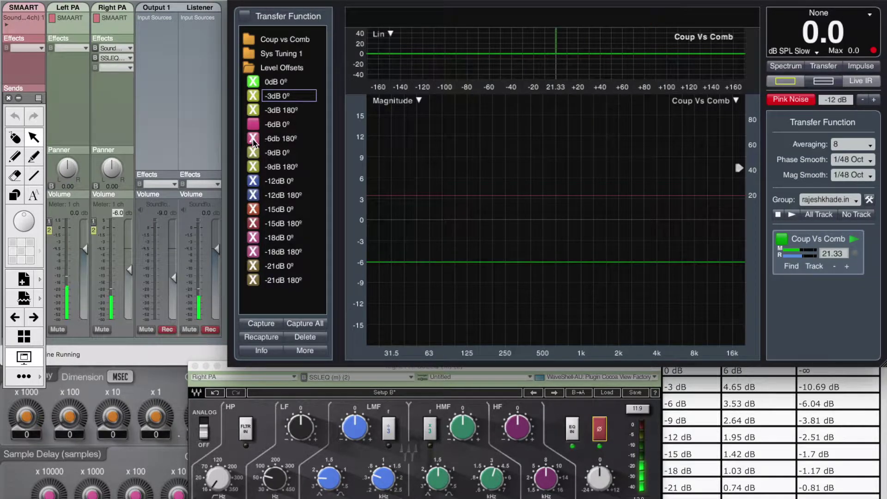
click(253, 138)
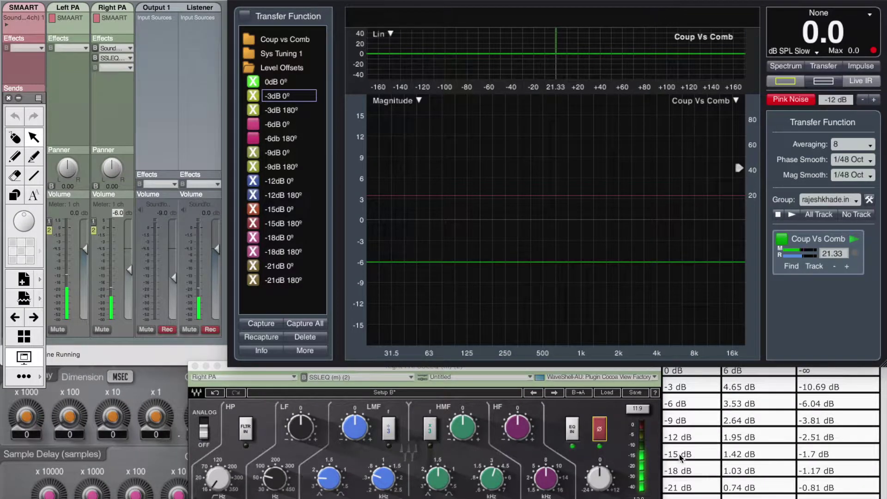
- Step the Right PA level down to -9 dB, then -12 dB
mouse_move(390, 259)
text(-9)
key(Return)
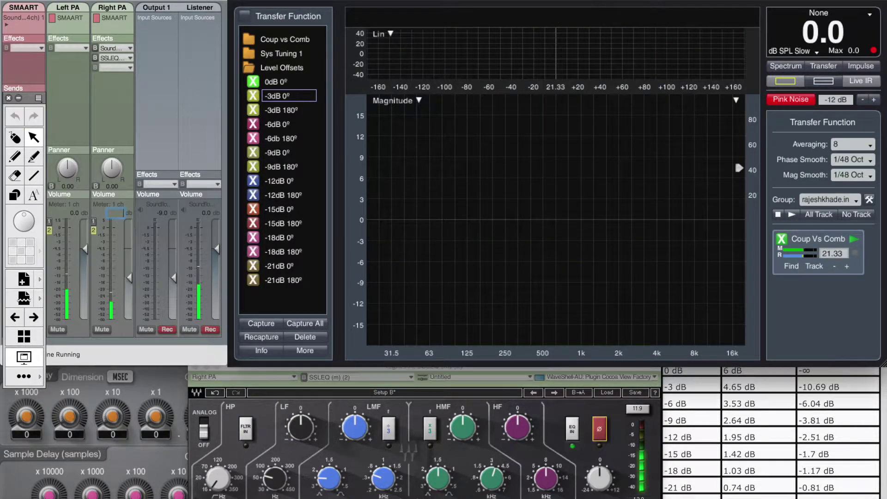
text(-12)
key(Return)
- Compare the live -12 dB trace with the saved -12dB 0° and 180° captures, then hide them
click(781, 238)
click(255, 181)
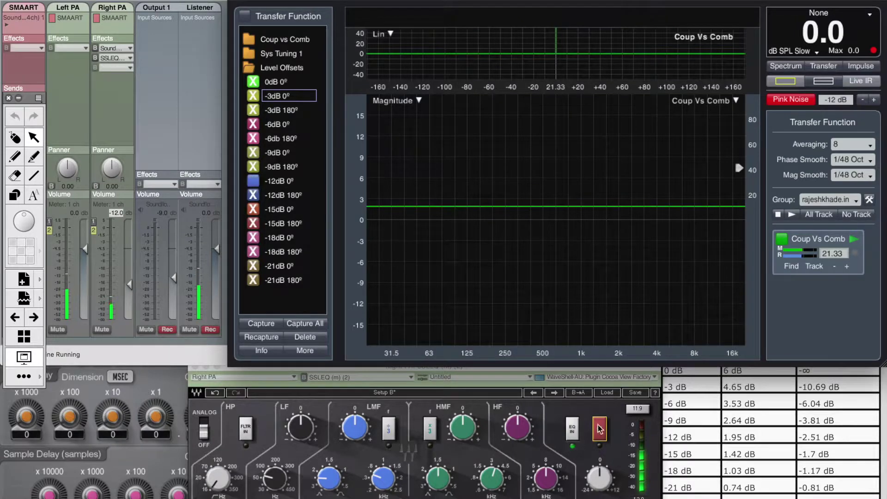
click(599, 428)
click(253, 195)
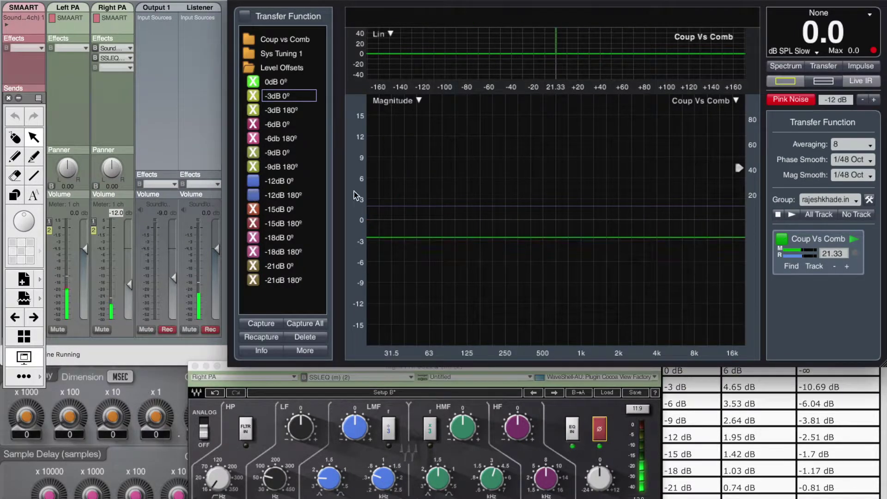
click(781, 238)
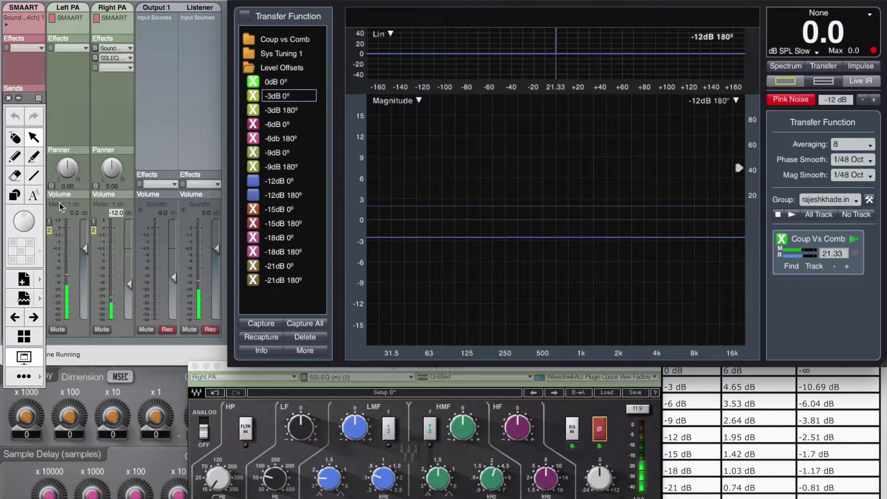
click(253, 180)
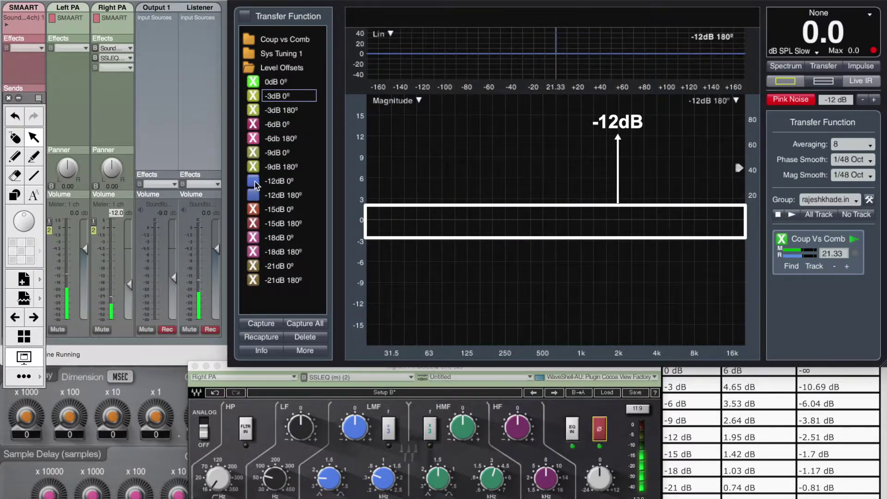
click(253, 195)
click(781, 239)
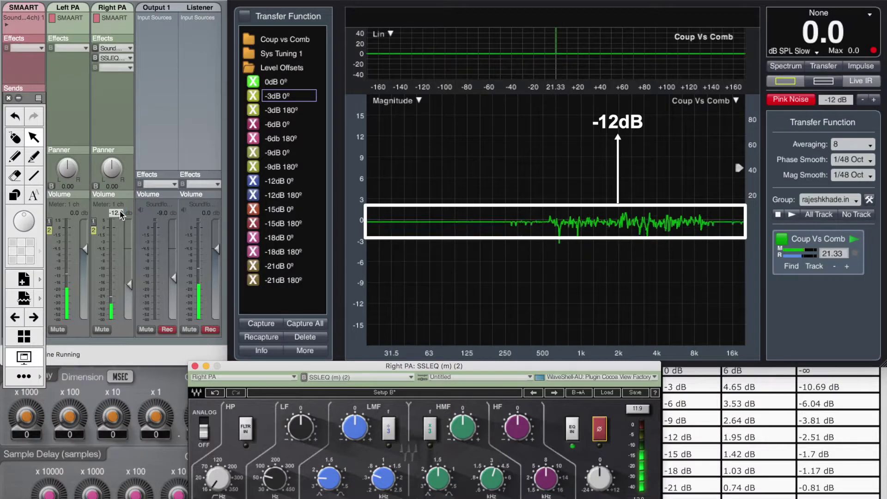
- Set Right PA to -15 dB and compare with the saved -15dB 0° and 180° captures
text(-15)
key(Return)
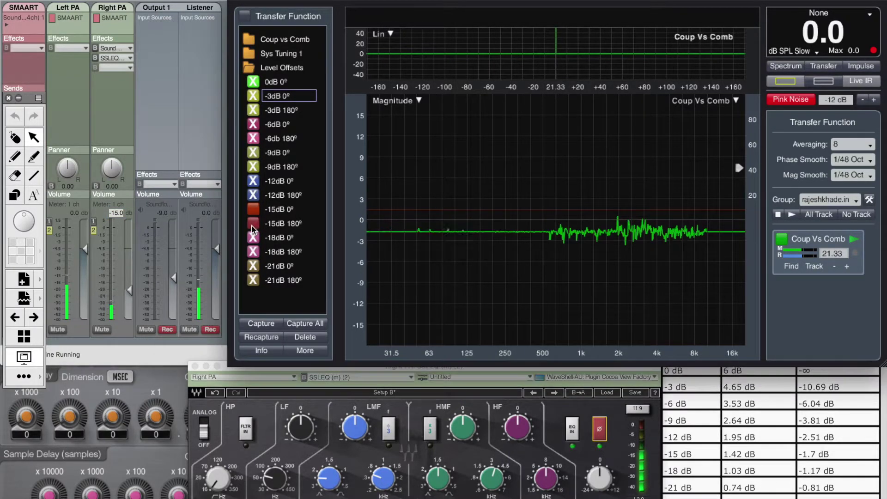
click(253, 209)
click(253, 223)
click(782, 240)
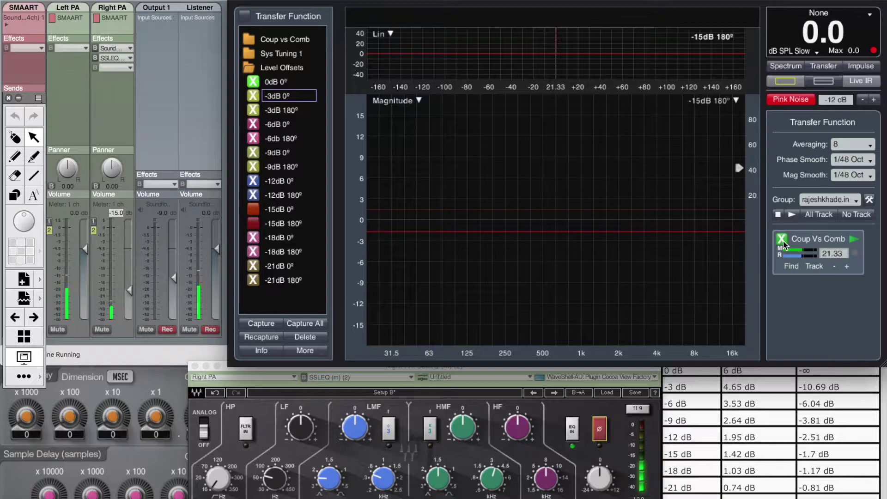
click(782, 239)
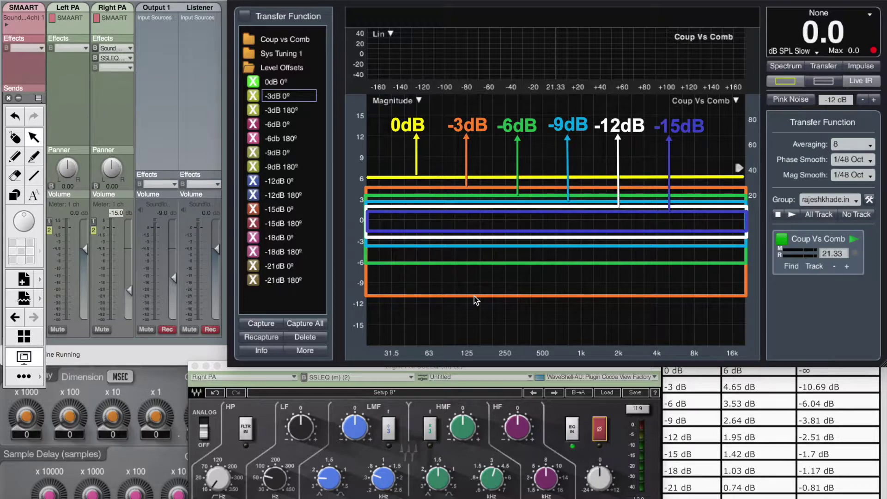
- Undo the drawn coloured level-offset boxes and labels from the magnitude plot
key(Left)
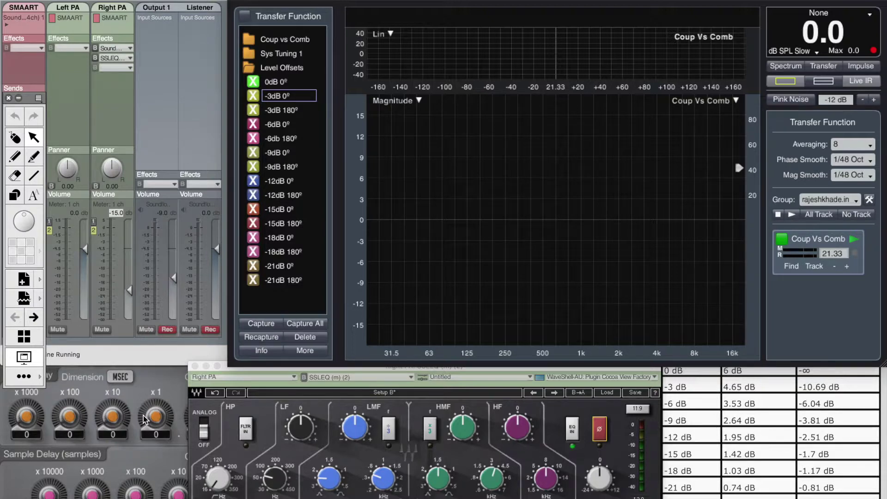
- Delay the Right PA by 1 ms at 0 dB level and start pink noise
drag(143, 415, 143, 411)
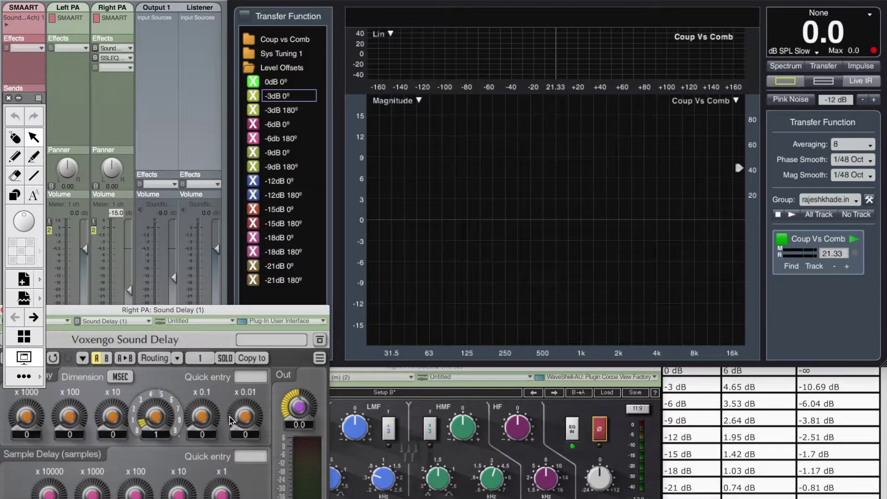
click(116, 212)
text(0)
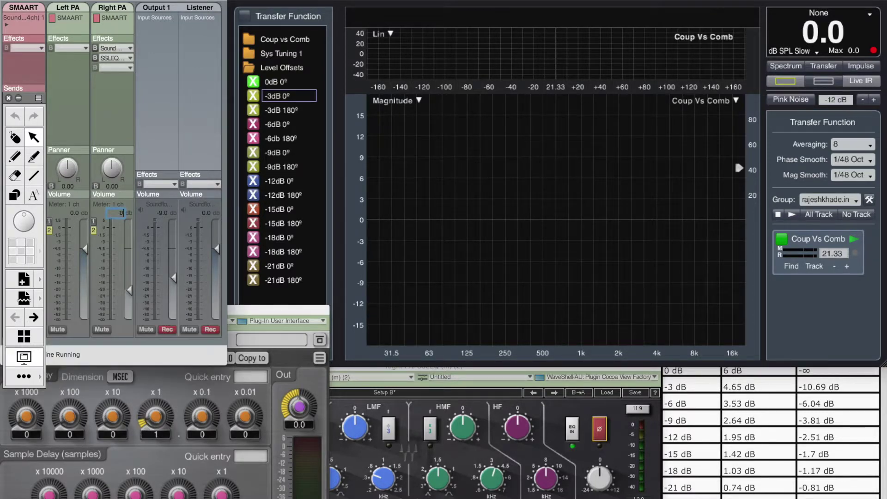
key(Return)
click(791, 99)
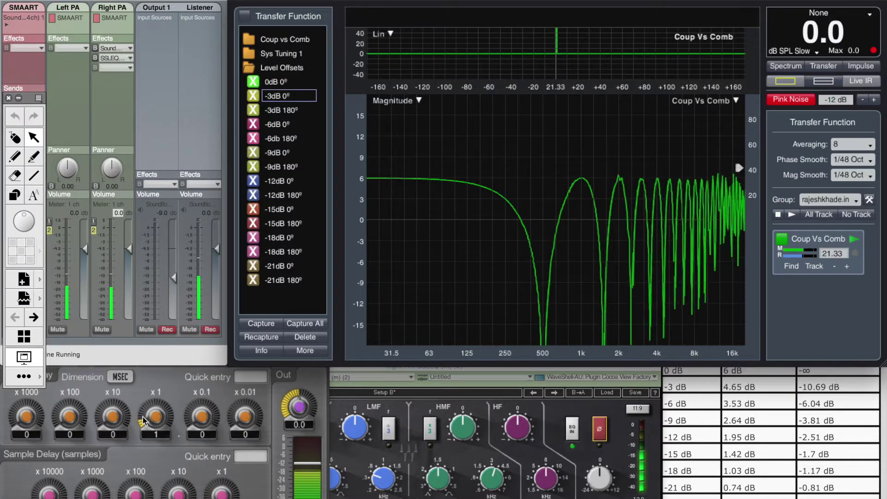
- Return the Right PA delay to zero, show the yellow 0dB box, and set Right PA to -3 dB
drag(144, 414, 142, 416)
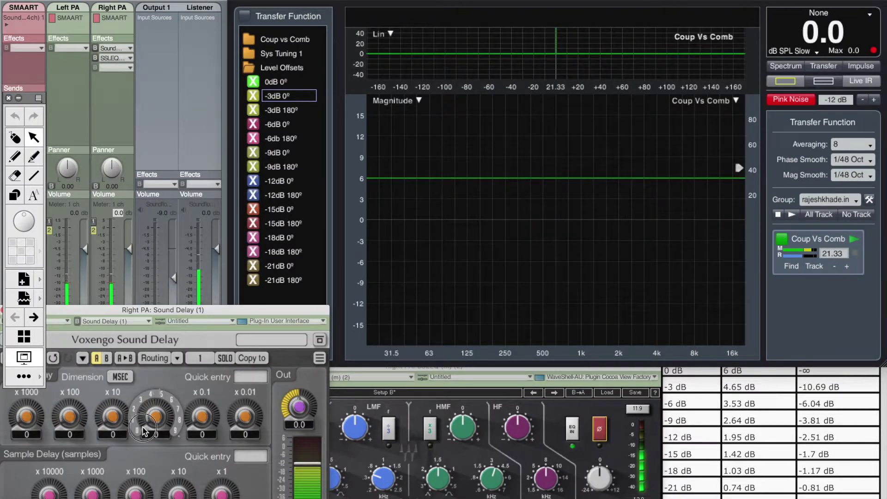
click(418, 243)
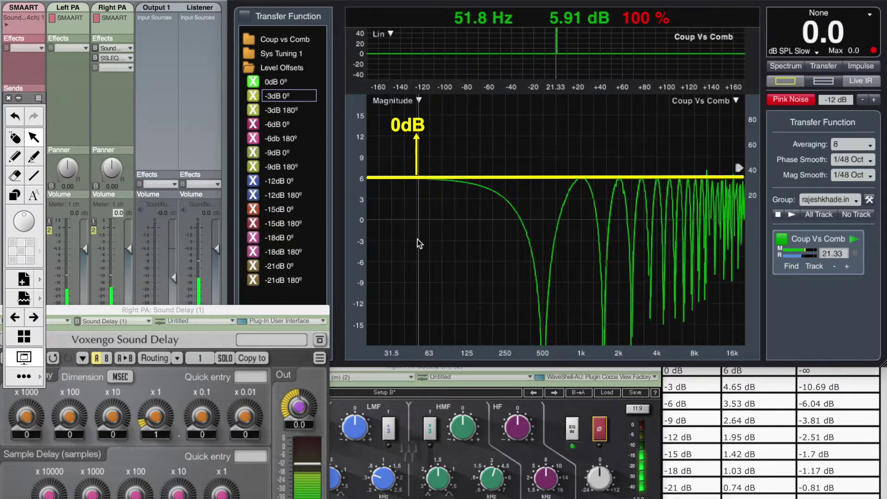
click(117, 212)
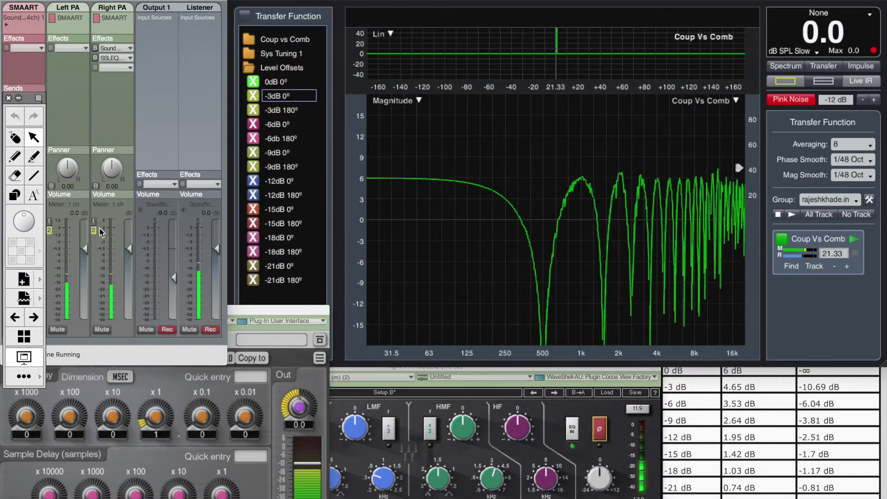
text(-3)
key(Return)
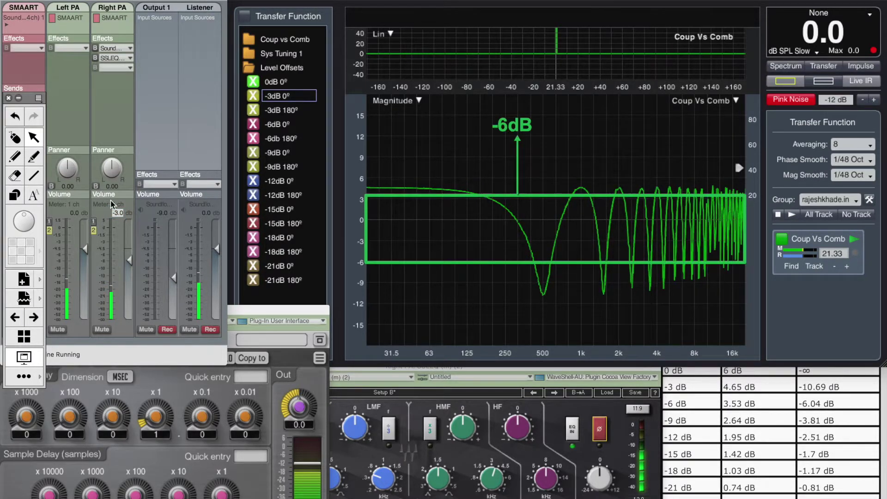
- Lower the Right PA level to -6 dB, then -9 dB
click(117, 213)
text(-6)
key(Return)
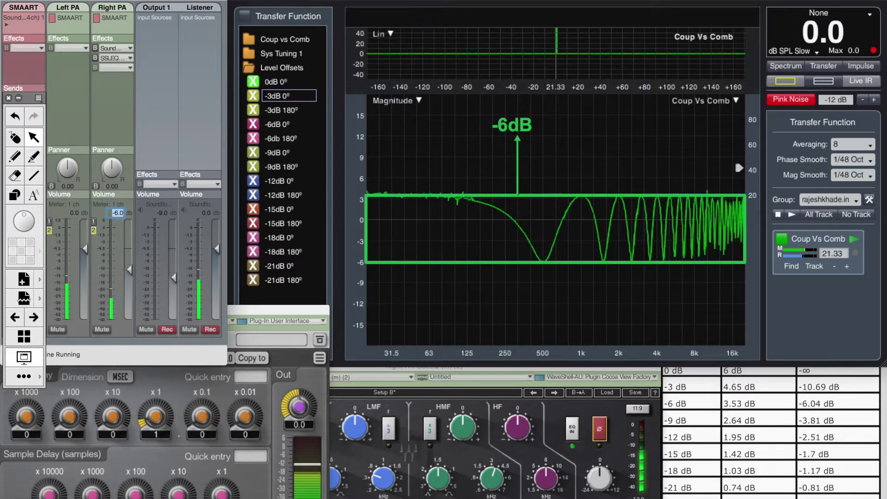
click(118, 212)
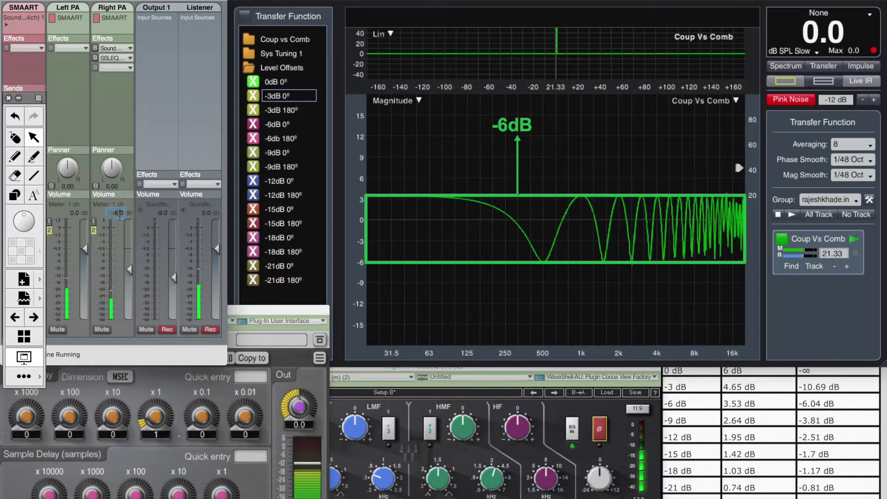
text(-9)
key(Return)
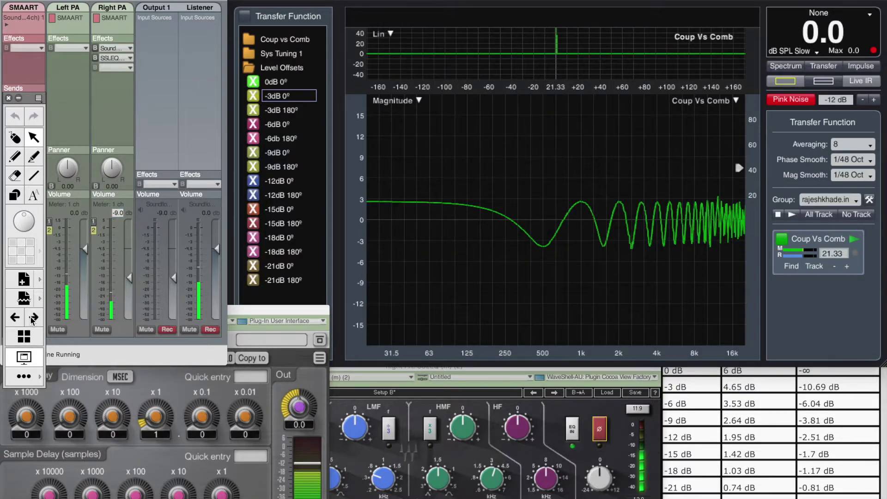
- Lower Right PA to -12 then -15 dB, then stop the live transfer-function measurement
click(118, 213)
text(-12)
key(Return)
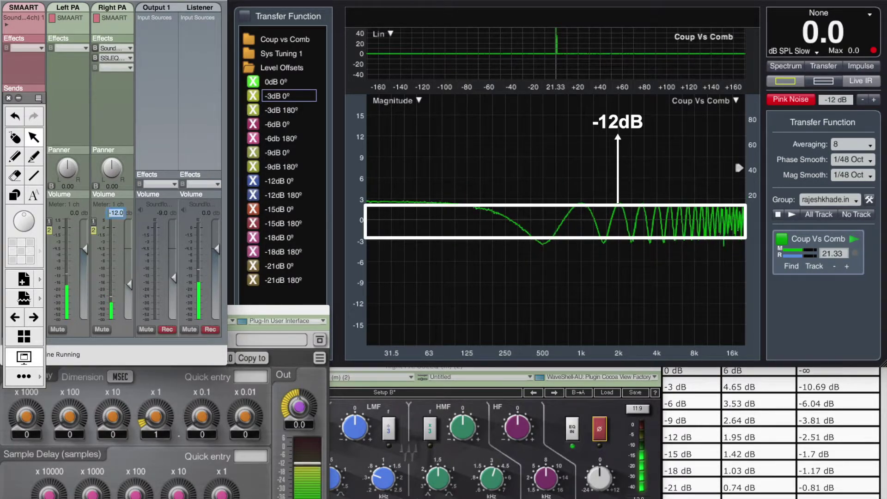
click(118, 213)
text(-15)
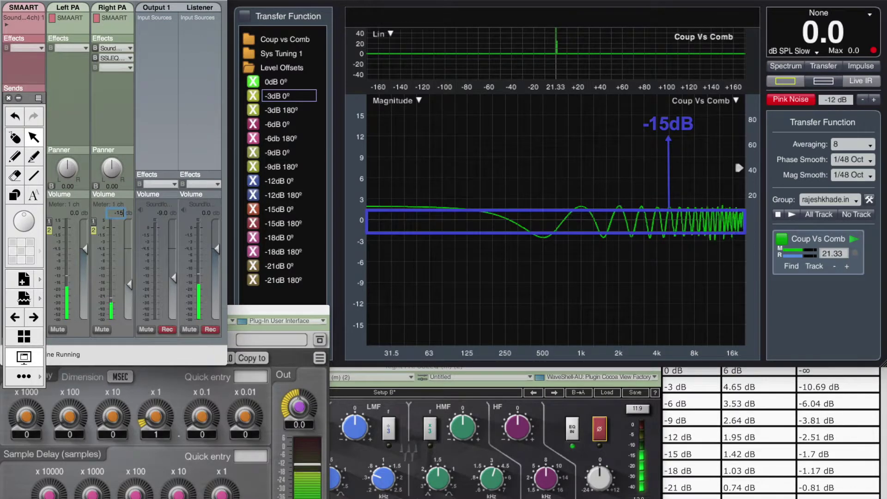
key(Return)
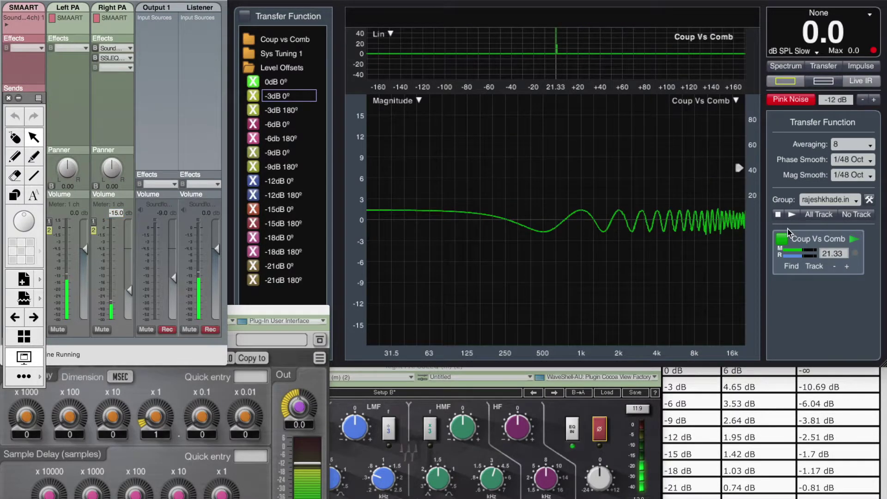
click(807, 241)
click(855, 239)
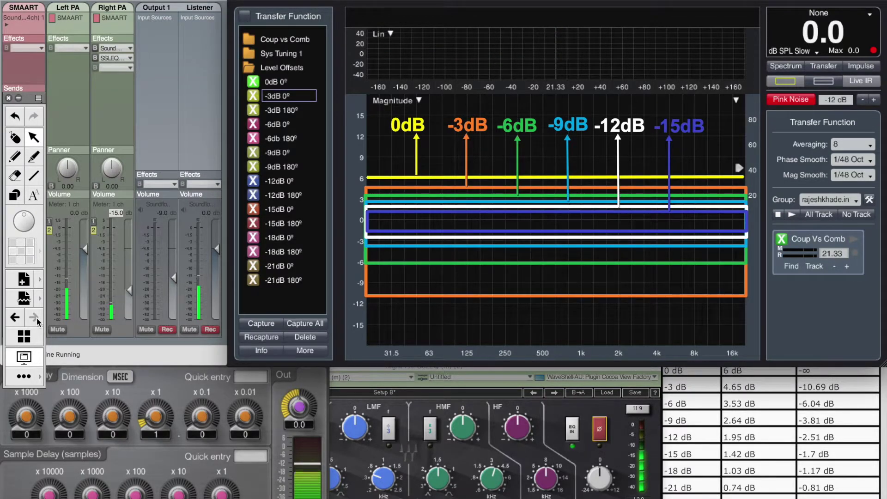
- From the Coup vs Comb captures, show the CF 0 dB, -3, -6, -9, -12 and -15dB traces
click(254, 67)
click(253, 37)
click(253, 67)
click(253, 82)
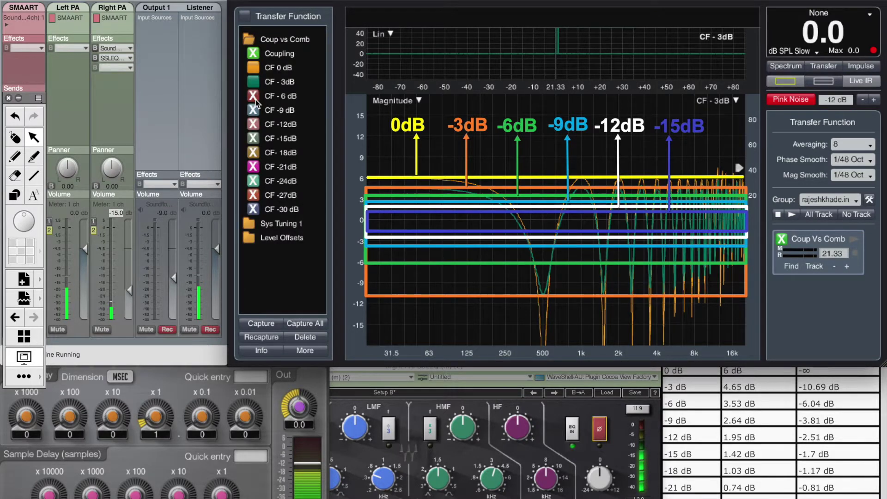
click(253, 96)
click(253, 109)
click(254, 124)
click(253, 139)
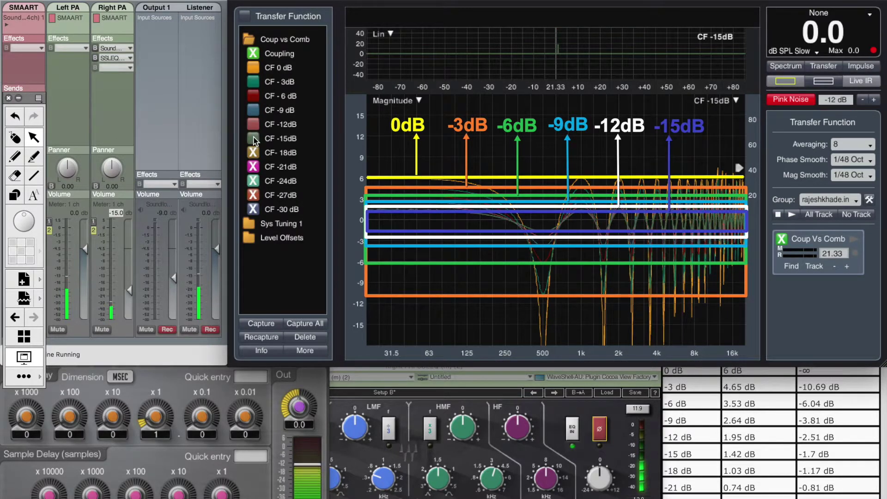